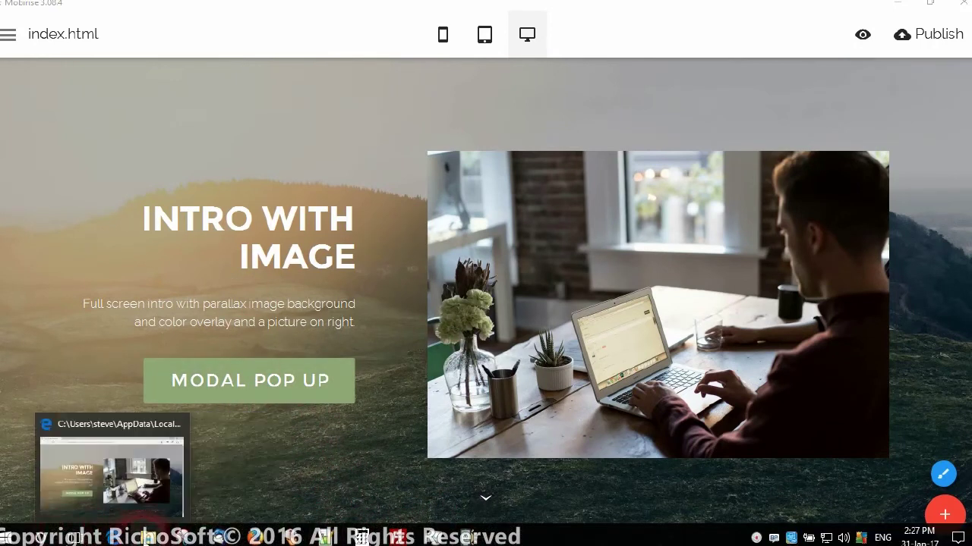
- In the Edge preview, open the MODAL POP UP window, close it, then close Edge
{"action": "left_click", "coordinate": [112, 470]}
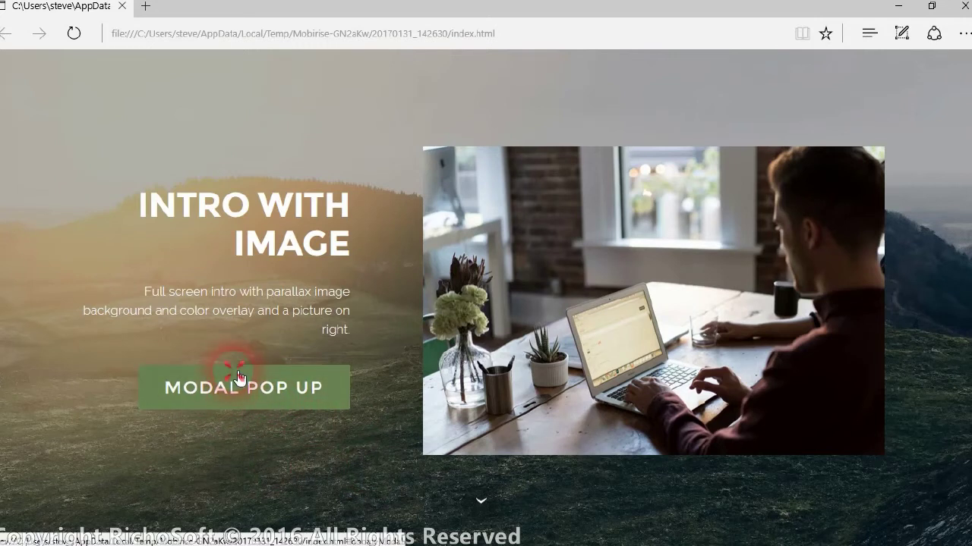
{"action": "left_click", "coordinate": [234, 373]}
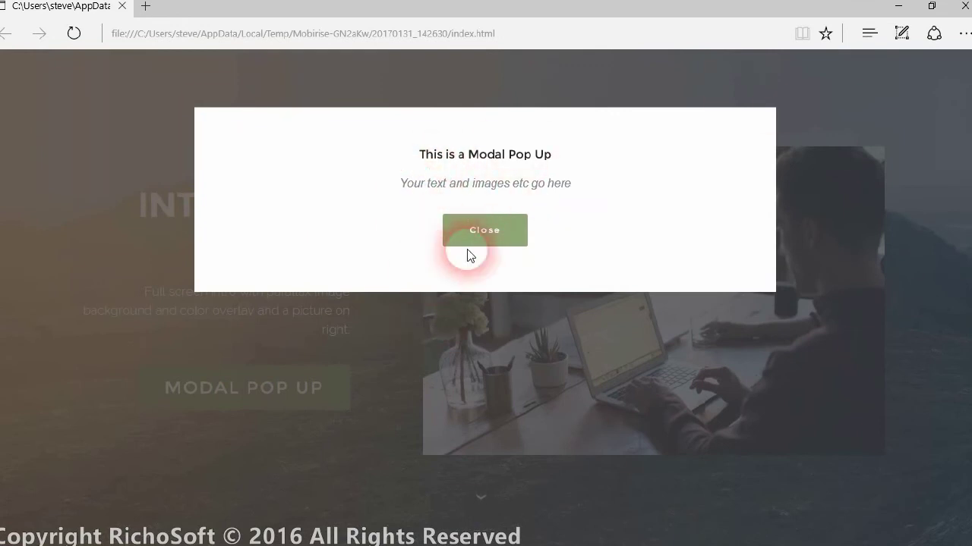
{"action": "left_click", "coordinate": [503, 240]}
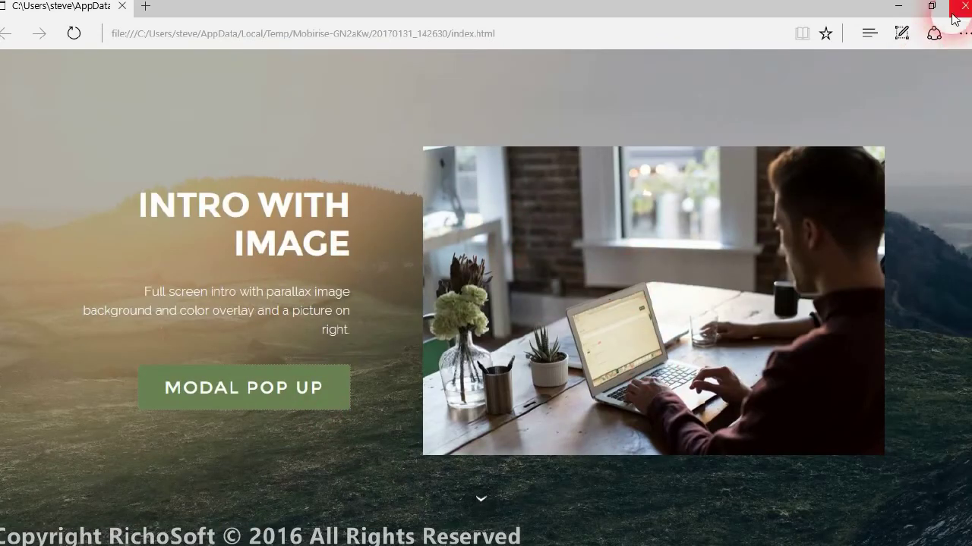
{"action": "left_click", "coordinate": [965, 8]}
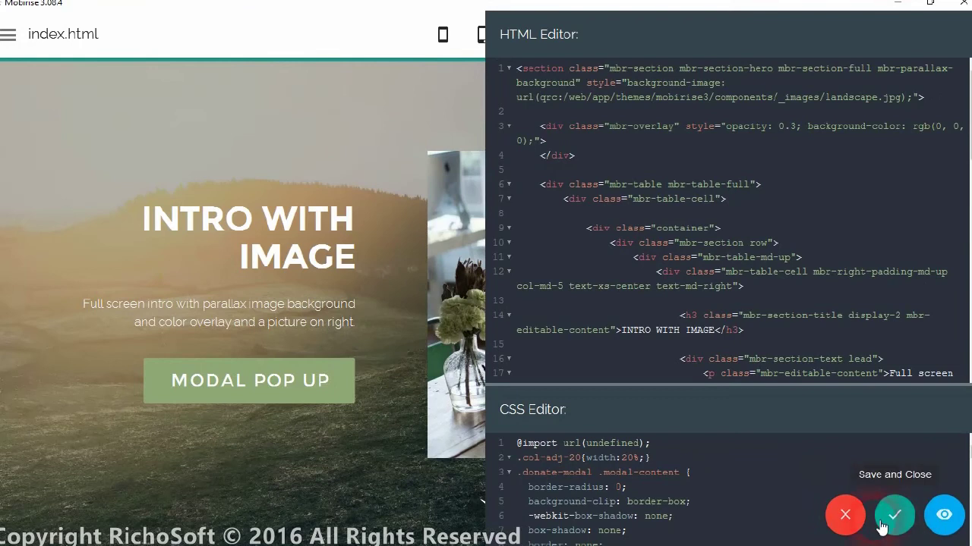
- Close the code editor without saving and reopen the intro block's HTML code
{"action": "left_click", "coordinate": [844, 516]}
{"action": "left_click", "coordinate": [126, 114]}
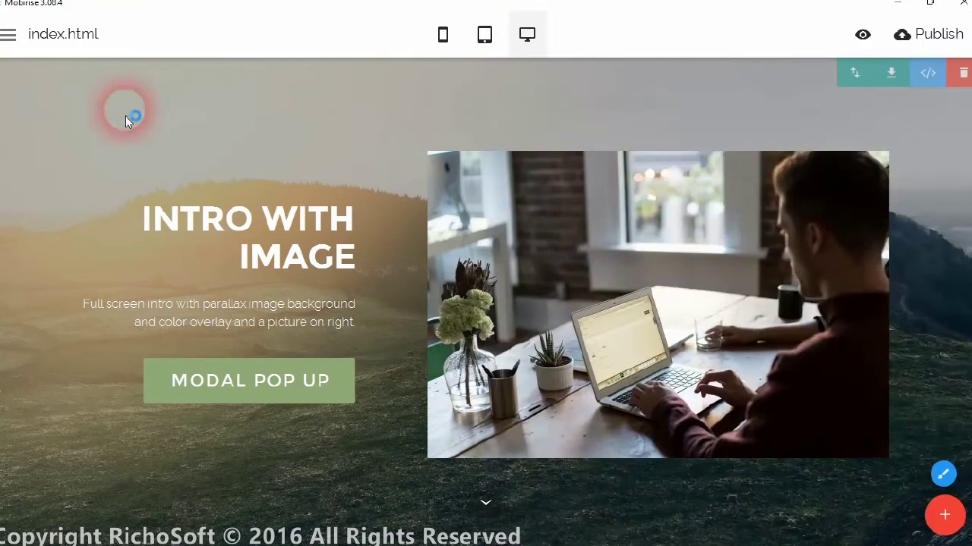
{"action": "left_click", "coordinate": [519, 337]}
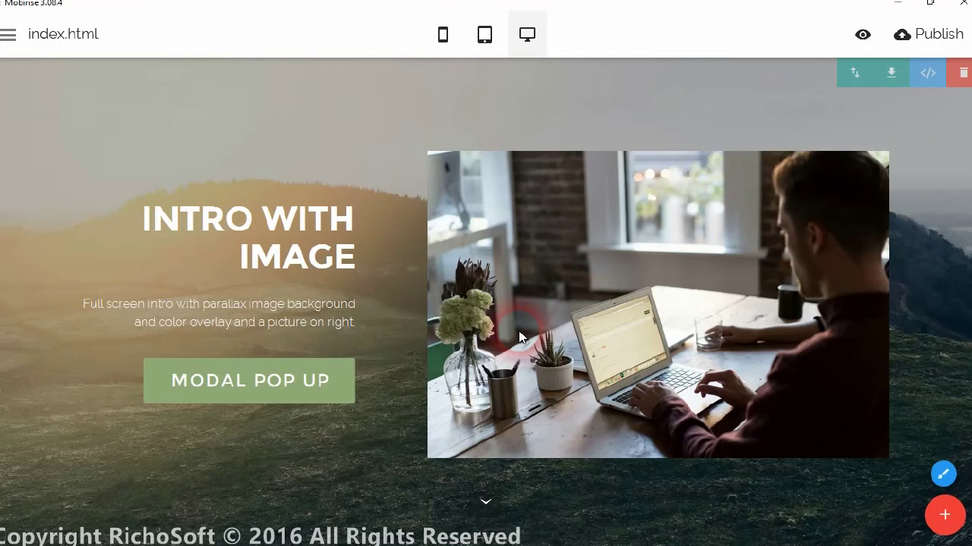
{"action": "left_click", "coordinate": [903, 123]}
{"action": "left_click", "coordinate": [928, 73]}
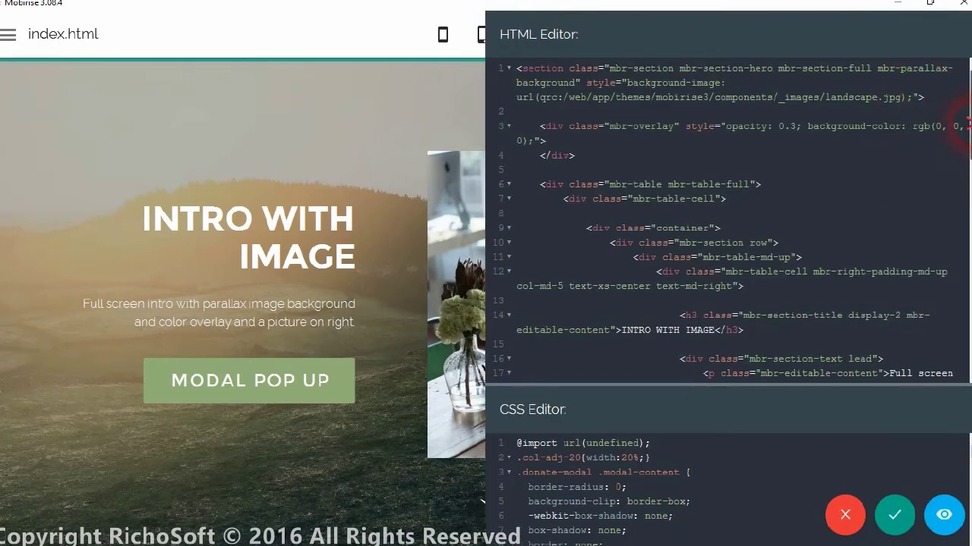
- Scroll to the MODAL POP UP button and highlight href="#donateModal" and data-toggle="modal"
{"action": "scroll", "coordinate": [958, 140], "scroll_direction": "down", "scroll_amount": 2}
{"action": "scroll", "coordinate": [958, 140], "scroll_direction": "down", "scroll_amount": 1}
{"action": "scroll", "coordinate": [955, 167], "scroll_direction": "down", "scroll_amount": 1}
{"action": "scroll", "coordinate": [954, 182], "scroll_direction": "down", "scroll_amount": 3}
{"action": "scroll", "coordinate": [956, 213], "scroll_direction": "down", "scroll_amount": 1}
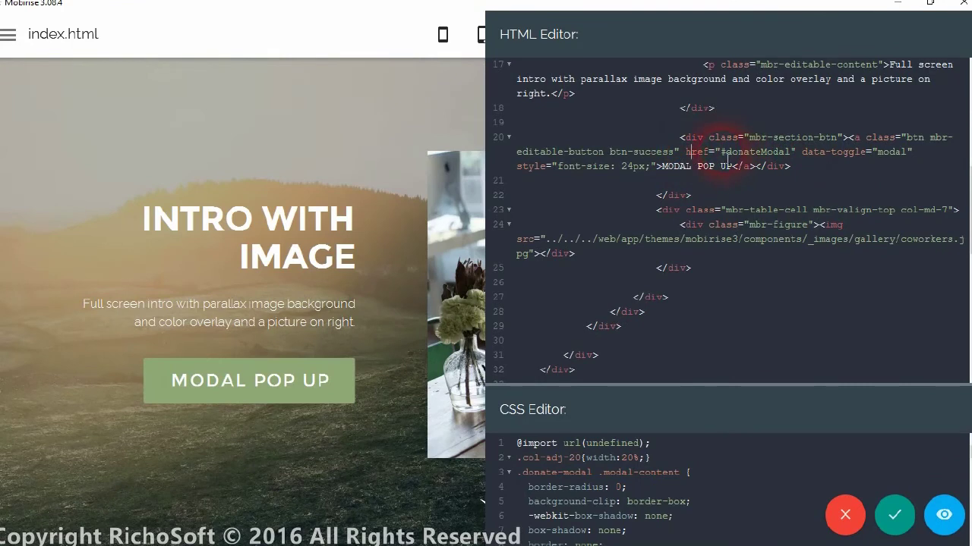
{"action": "left_click_drag", "start_coordinate": [721, 153], "coordinate": [792, 155]}
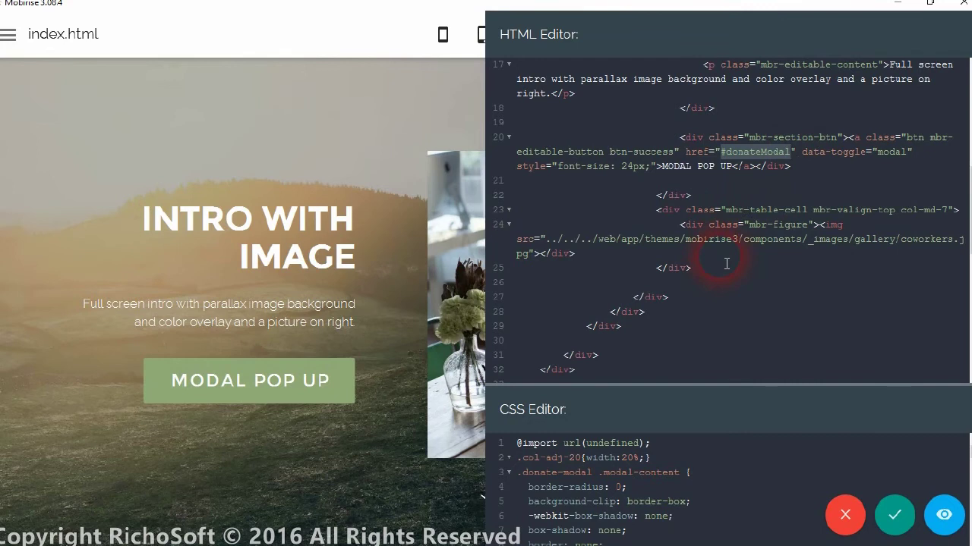
{"action": "left_click", "coordinate": [827, 165]}
{"action": "left_click_drag", "start_coordinate": [801, 153], "coordinate": [919, 164]}
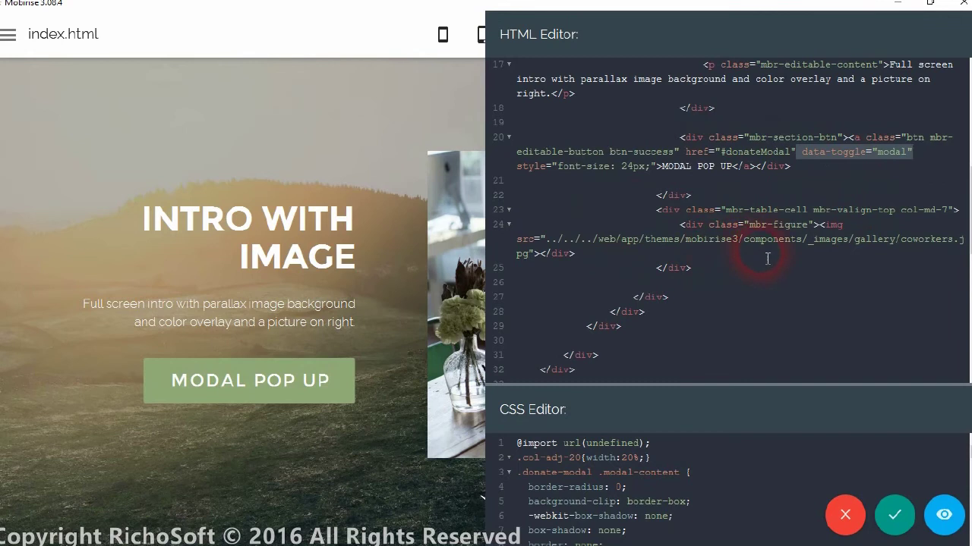
- Scroll past </section> and select the donate-modal div on lines 36–51
{"action": "scroll", "coordinate": [831, 250], "scroll_direction": "down", "scroll_amount": 1}
{"action": "scroll", "coordinate": [812, 256], "scroll_direction": "down", "scroll_amount": 1}
{"action": "scroll", "coordinate": [825, 249], "scroll_direction": "down", "scroll_amount": 1}
{"action": "scroll", "coordinate": [829, 268], "scroll_direction": "down", "scroll_amount": 2}
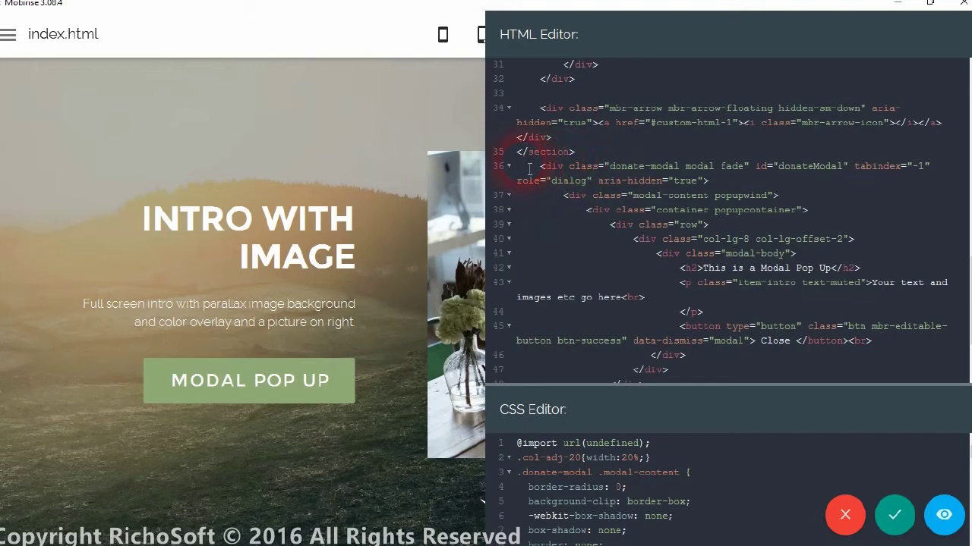
{"action": "mouse_move", "coordinate": [517, 169]}
{"action": "left_mouse_down"}
{"action": "mouse_move", "coordinate": [521, 369]}
{"action": "mouse_move", "coordinate": [538, 413]}
{"action": "mouse_move", "coordinate": [585, 347]}
{"action": "mouse_move", "coordinate": [592, 351]}
{"action": "left_mouse_up"}
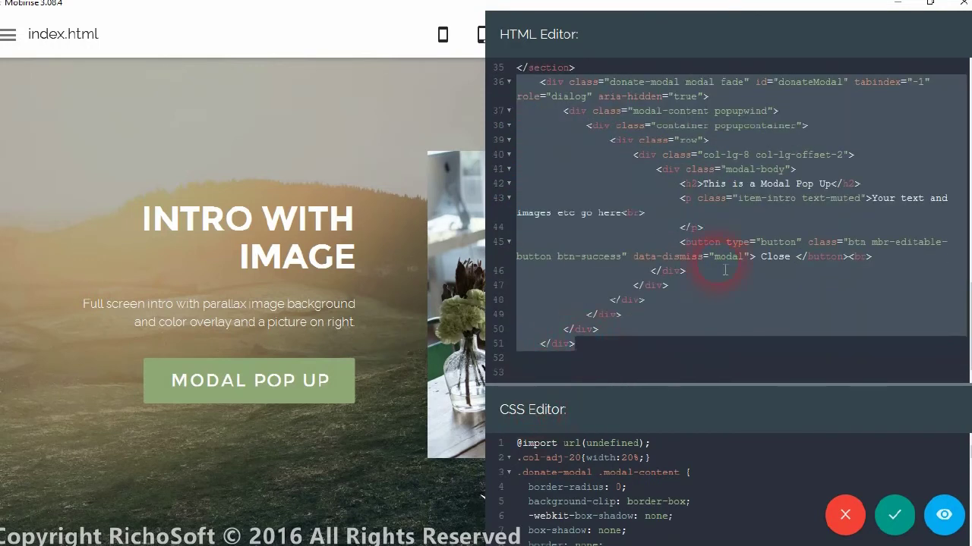
{"action": "scroll", "coordinate": [730, 266], "scroll_direction": "up", "scroll_amount": 3}
{"action": "scroll", "coordinate": [731, 264], "scroll_direction": "up", "scroll_amount": 3}
{"action": "scroll", "coordinate": [731, 261], "scroll_direction": "down", "scroll_amount": 2}
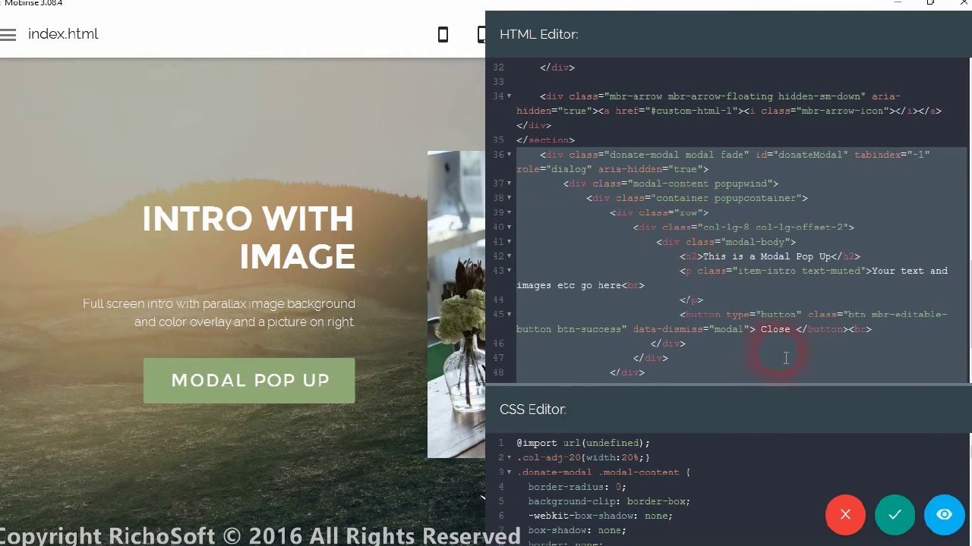
{"action": "mouse_move", "coordinate": [969, 303]}
{"action": "left_mouse_down"}
{"action": "mouse_move", "coordinate": [968, 331]}
{"action": "mouse_move", "coordinate": [969, 322]}
{"action": "left_mouse_up"}
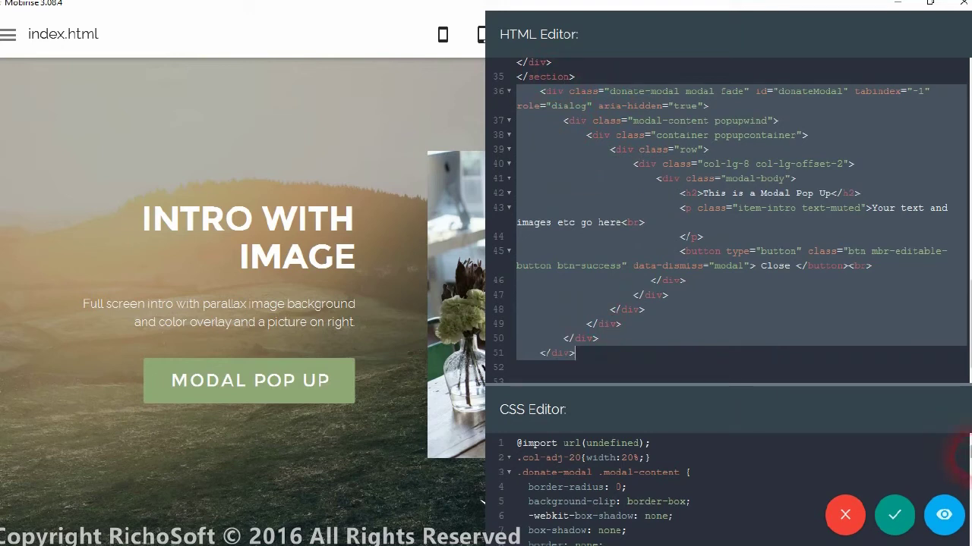
- Enlarge the CSS Editor and review the .popupcontainer and .popupwind rules
{"action": "left_click_drag", "start_coordinate": [968, 447], "coordinate": [969, 453]}
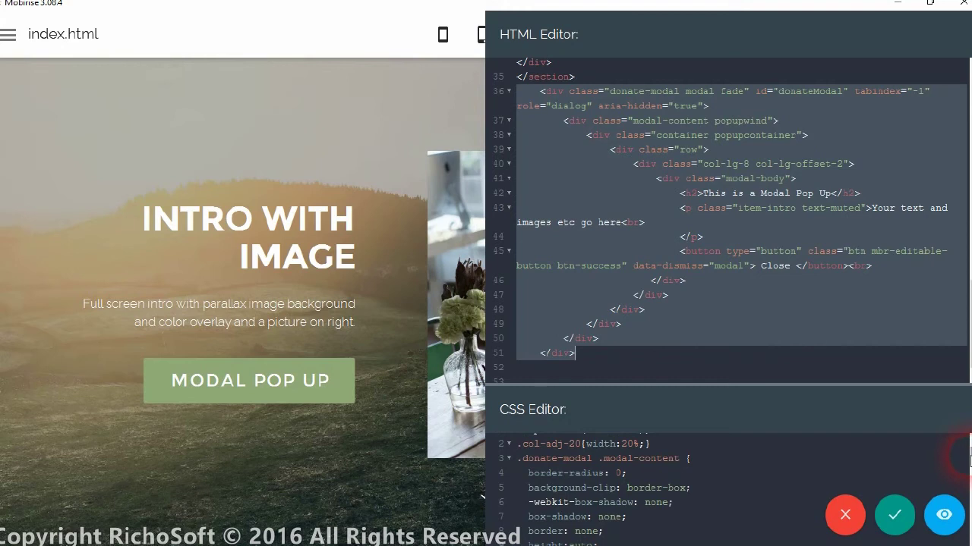
{"action": "left_click", "coordinate": [867, 378]}
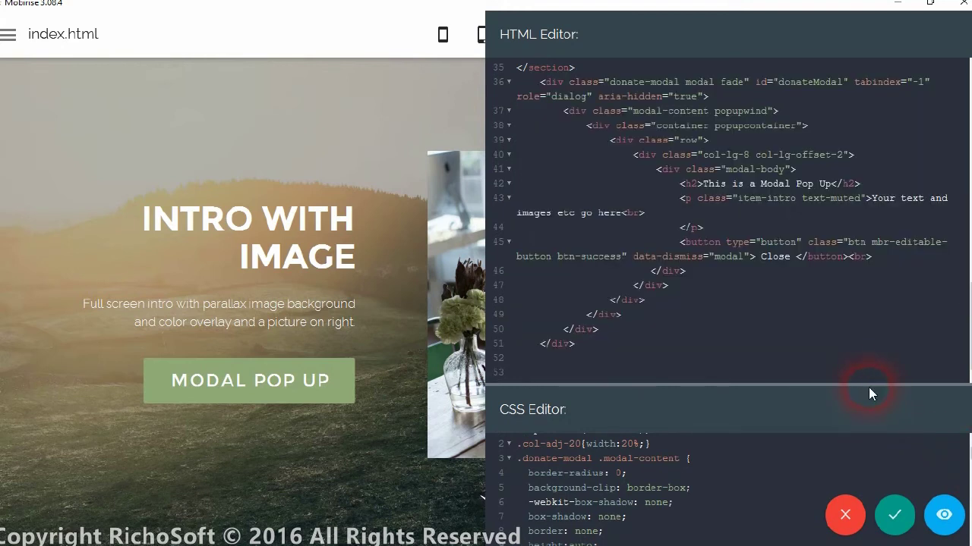
{"action": "mouse_move", "coordinate": [869, 389]}
{"action": "left_mouse_down"}
{"action": "mouse_move", "coordinate": [851, 144]}
{"action": "mouse_move", "coordinate": [850, 161]}
{"action": "left_mouse_up"}
{"action": "left_click", "coordinate": [601, 216]}
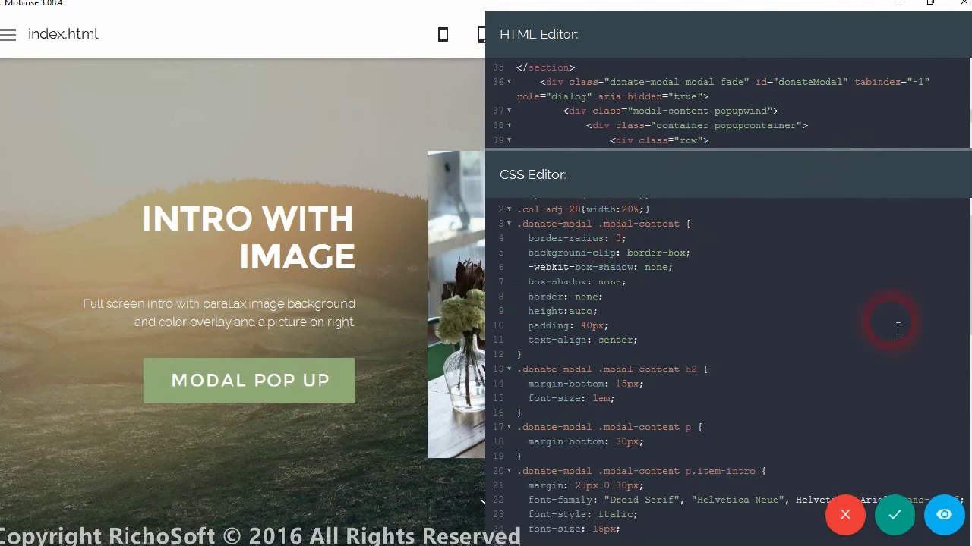
{"action": "left_click_drag", "start_coordinate": [969, 285], "coordinate": [967, 523]}
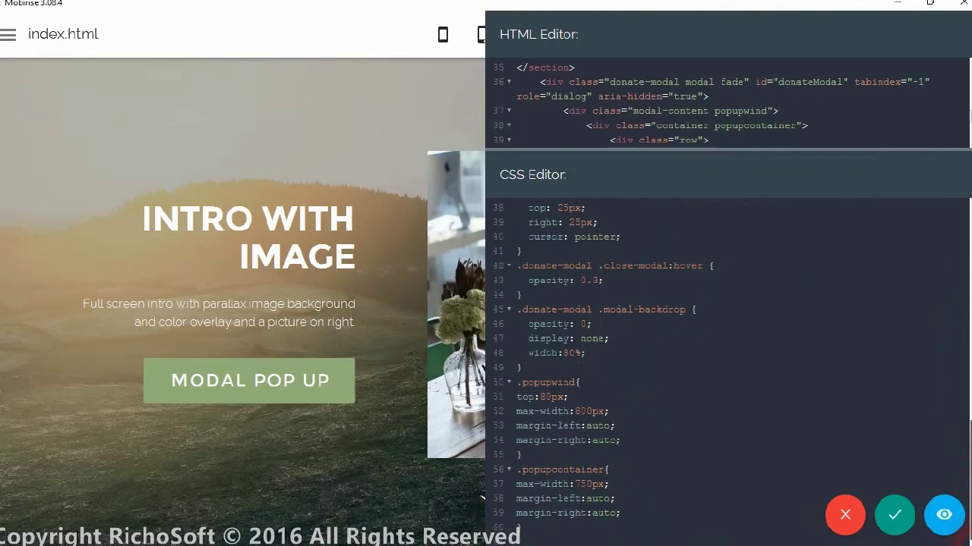
{"action": "left_click", "coordinate": [666, 470]}
{"action": "scroll", "coordinate": [616, 357], "scroll_direction": "up", "scroll_amount": 2}
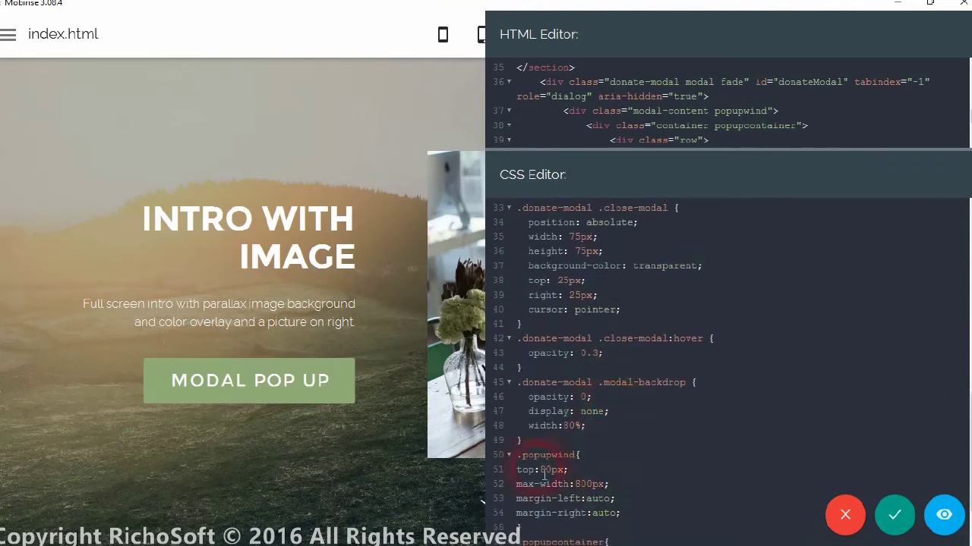
{"action": "left_click", "coordinate": [641, 529]}
{"action": "scroll", "coordinate": [613, 420], "scroll_direction": "up", "scroll_amount": 2}
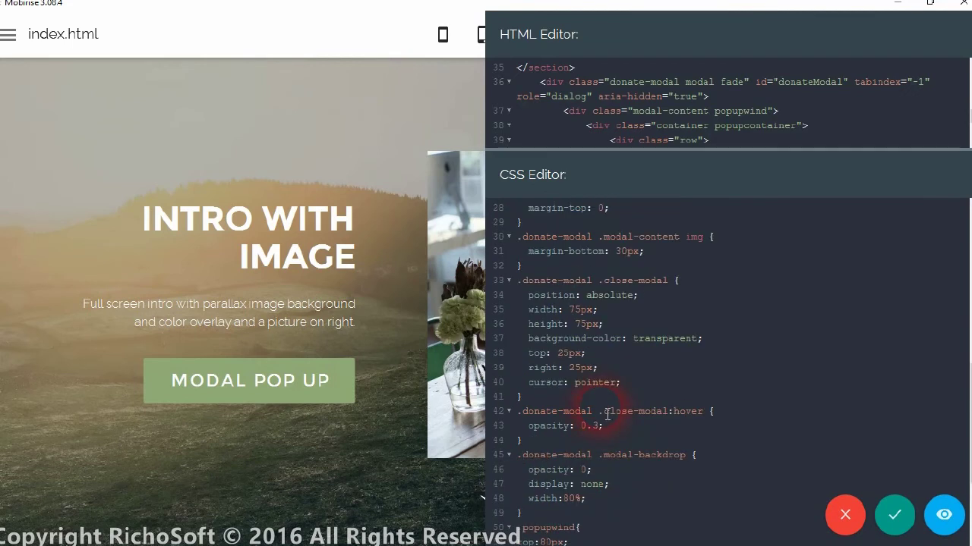
{"action": "scroll", "coordinate": [607, 416], "scroll_direction": "up", "scroll_amount": 1}
{"action": "scroll", "coordinate": [605, 412], "scroll_direction": "up", "scroll_amount": 4}
{"action": "scroll", "coordinate": [604, 402], "scroll_direction": "up", "scroll_amount": 1}
{"action": "scroll", "coordinate": [601, 387], "scroll_direction": "up", "scroll_amount": 3}
{"action": "scroll", "coordinate": [598, 372], "scroll_direction": "up", "scroll_amount": 1}
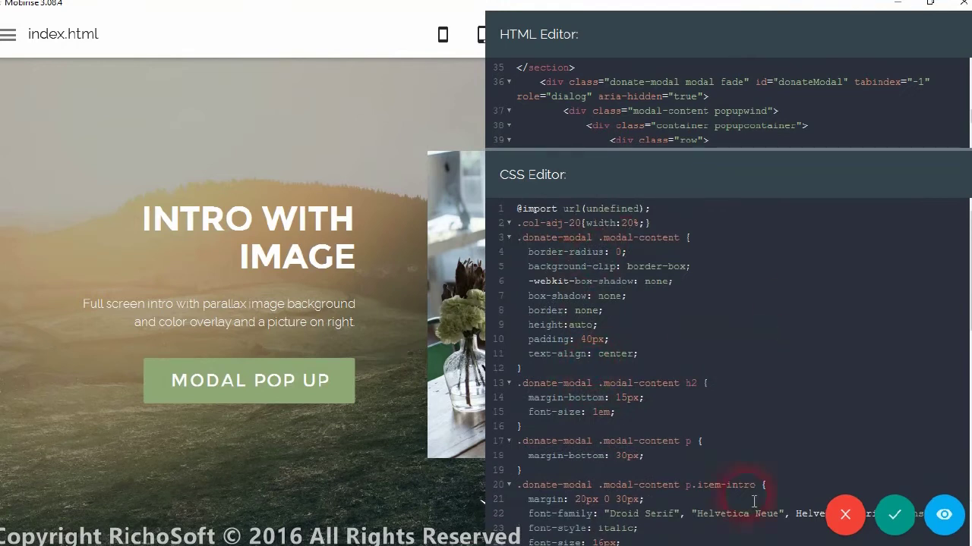
{"action": "left_click", "coordinate": [680, 333]}
{"action": "left_click_drag", "start_coordinate": [653, 216], "coordinate": [517, 209]}
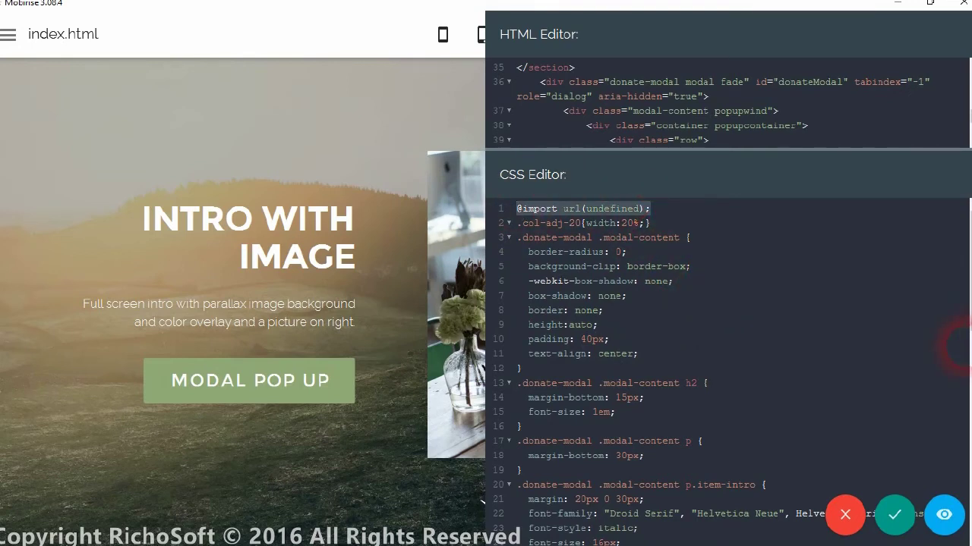
{"action": "key", "text": "Delete"}
{"action": "key", "text": "Delete"}
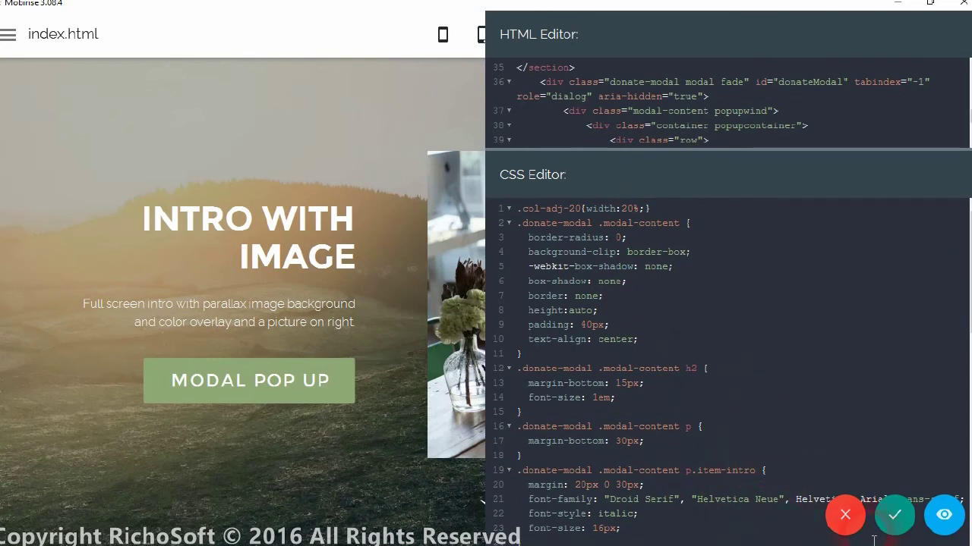
{"action": "left_click", "coordinate": [896, 528]}
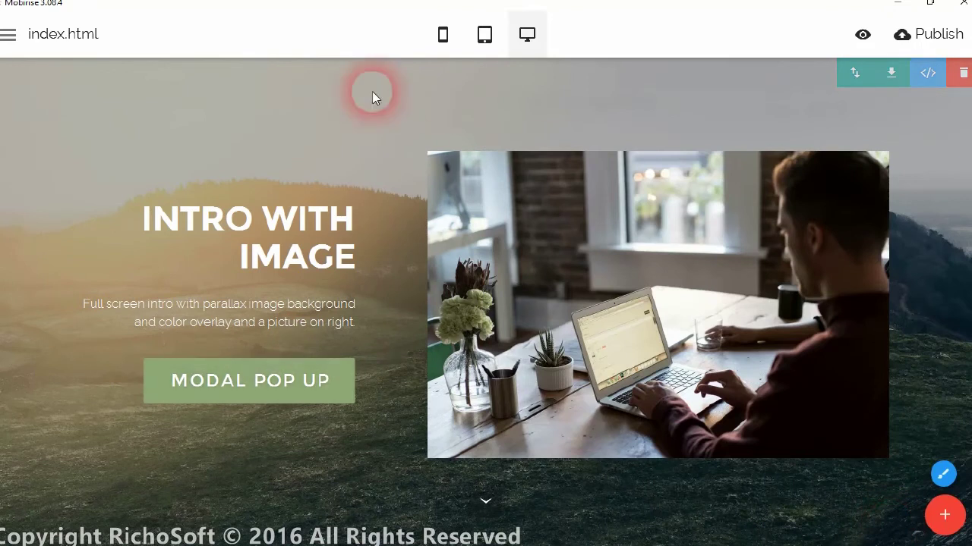
{"action": "left_click", "coordinate": [299, 375]}
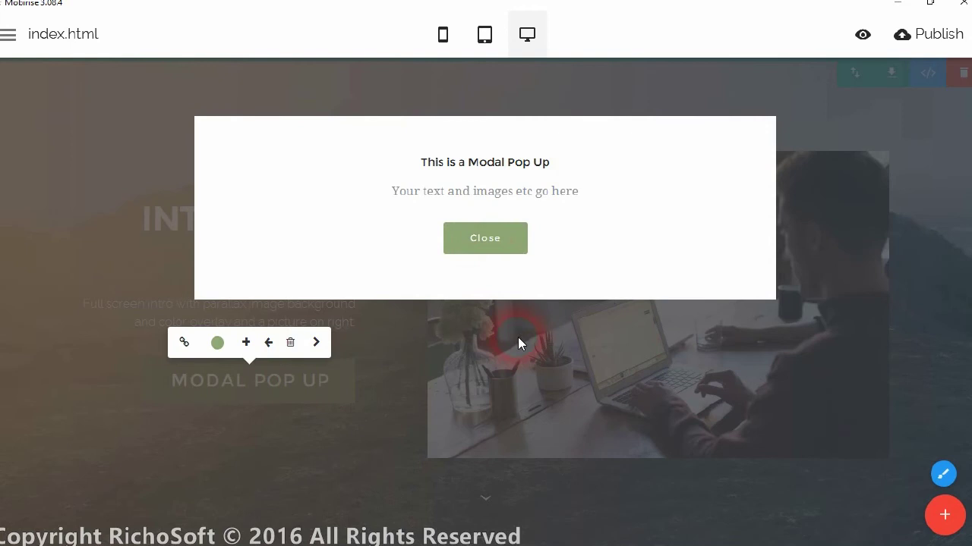
{"action": "left_click", "coordinate": [483, 246]}
{"action": "left_click", "coordinate": [340, 495]}
{"action": "left_click", "coordinate": [725, 307]}
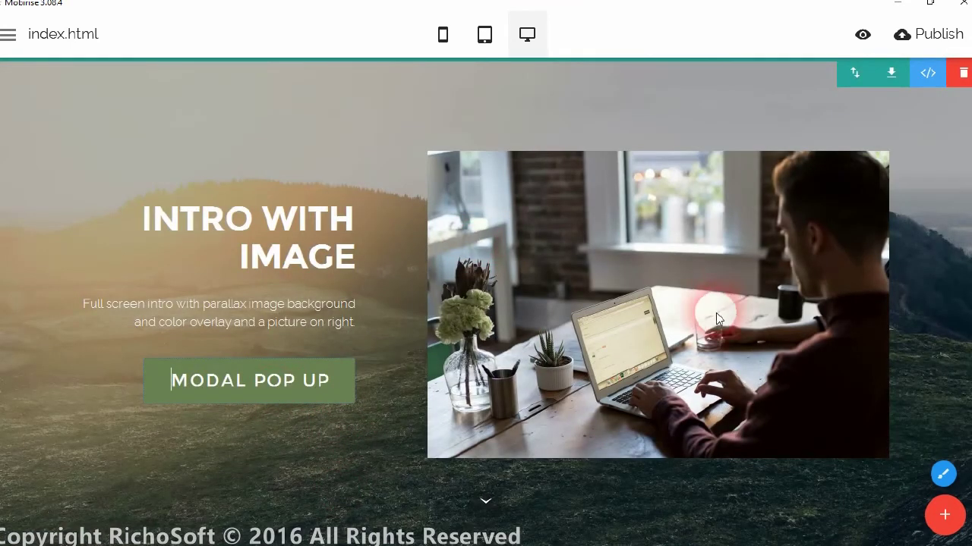
{"action": "left_click", "coordinate": [476, 287]}
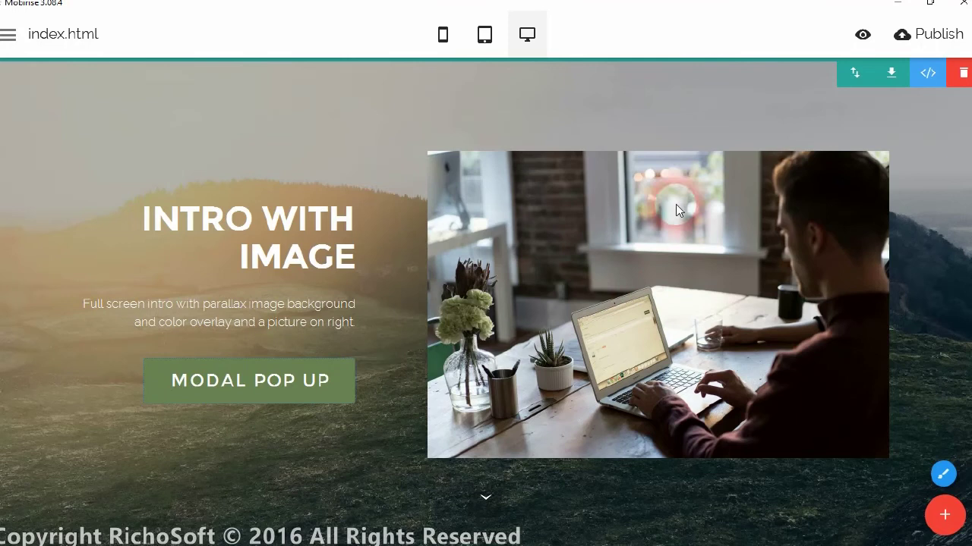
{"action": "left_click", "coordinate": [393, 200]}
{"action": "left_click", "coordinate": [747, 505]}
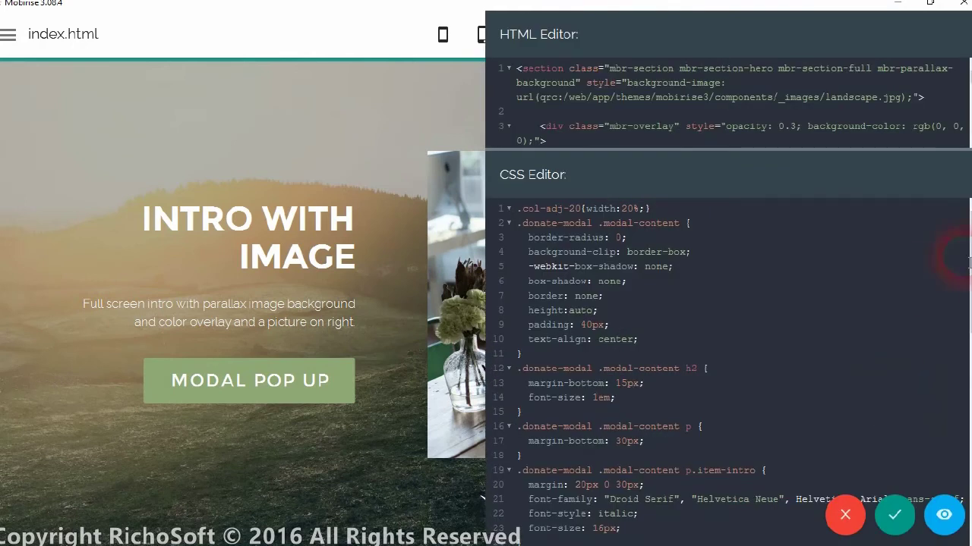
- Set .popupwind max-width to 1000px and .popupcontainer to 950px, save, and check the pop-up
{"action": "left_click_drag", "start_coordinate": [970, 263], "coordinate": [964, 535]}
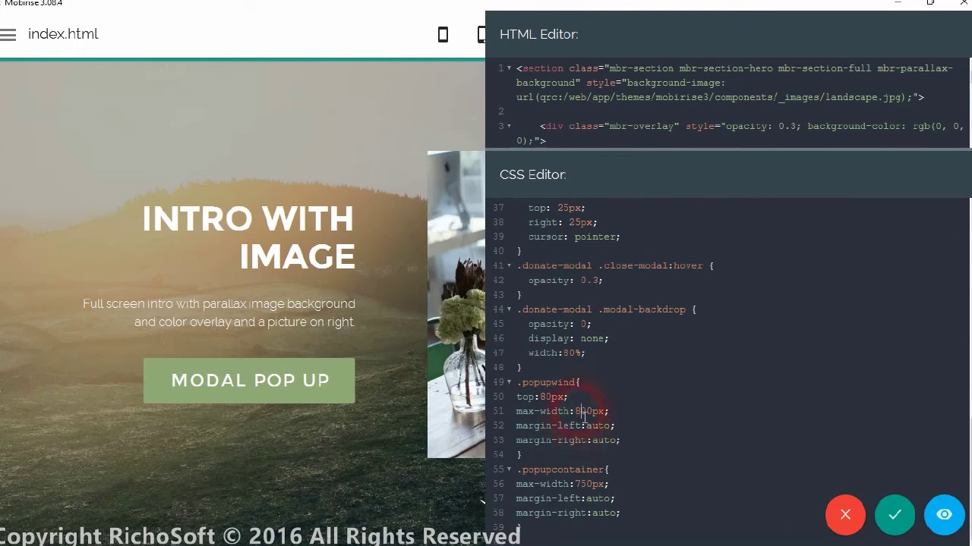
{"action": "key", "text": "BackSpace"}
{"action": "type", "text": "0"}
{"action": "left_click", "coordinate": [621, 522]}
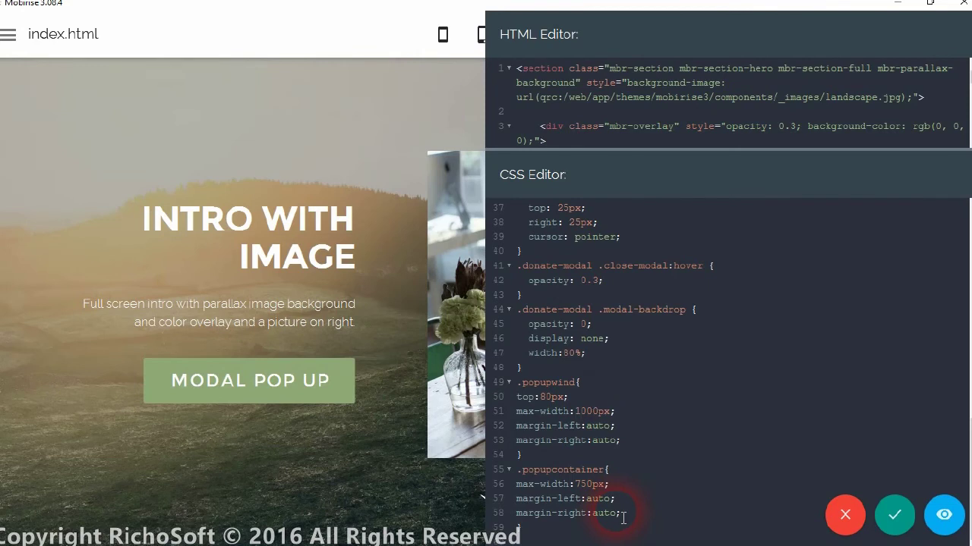
{"action": "left_click", "coordinate": [590, 490]}
{"action": "left_click_drag", "start_coordinate": [575, 486], "coordinate": [589, 491]}
{"action": "type", "text": "9"}
{"action": "left_click", "coordinate": [895, 514]}
{"action": "left_click", "coordinate": [322, 382]}
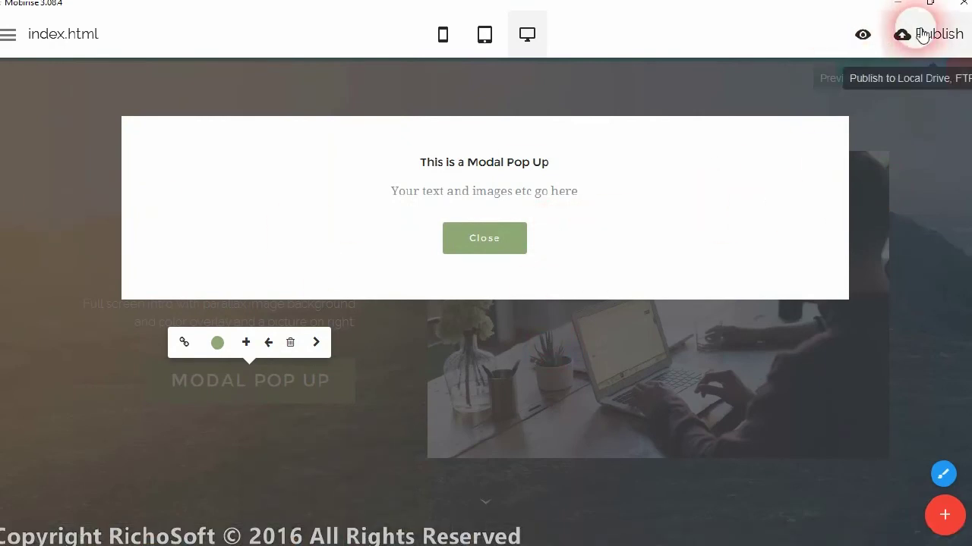
{"action": "left_click", "coordinate": [450, 35]}
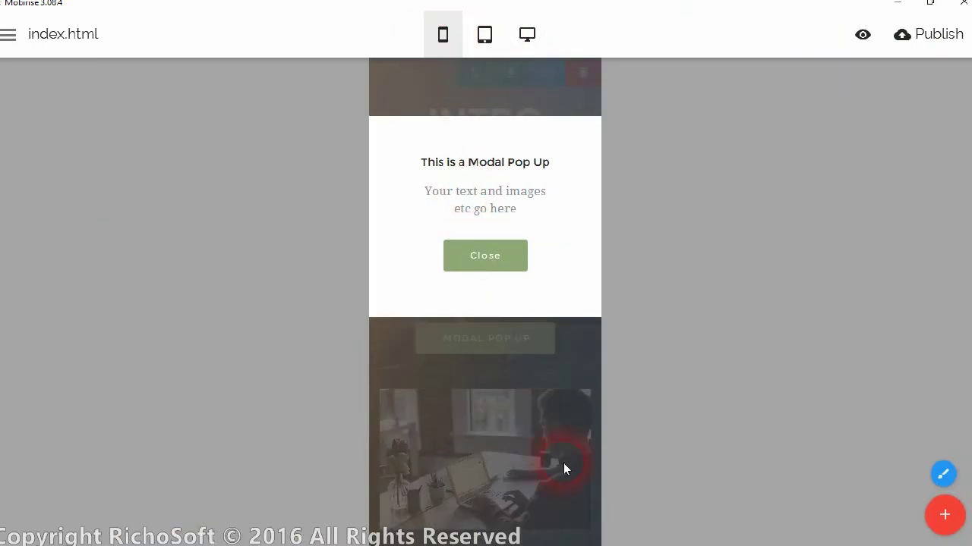
{"action": "left_click", "coordinate": [486, 260]}
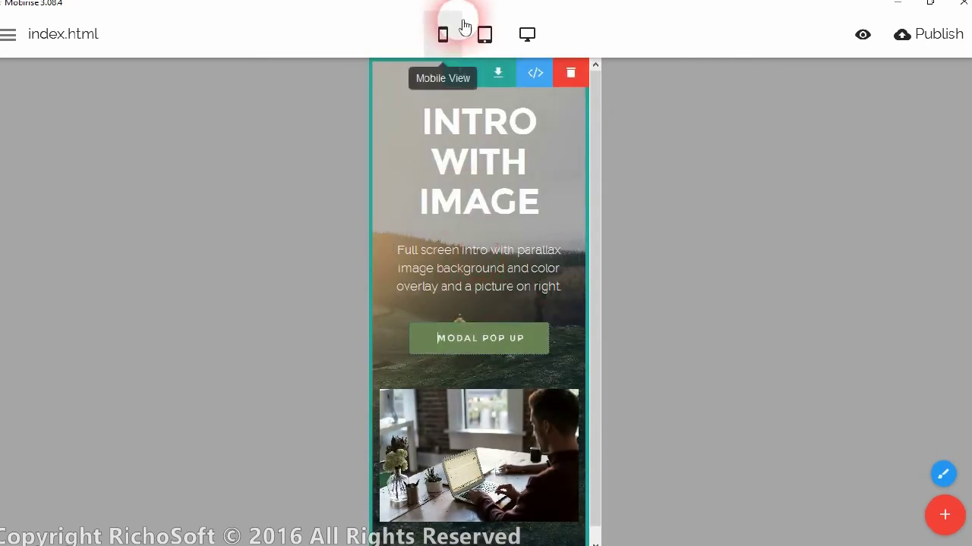
{"action": "left_click", "coordinate": [488, 41]}
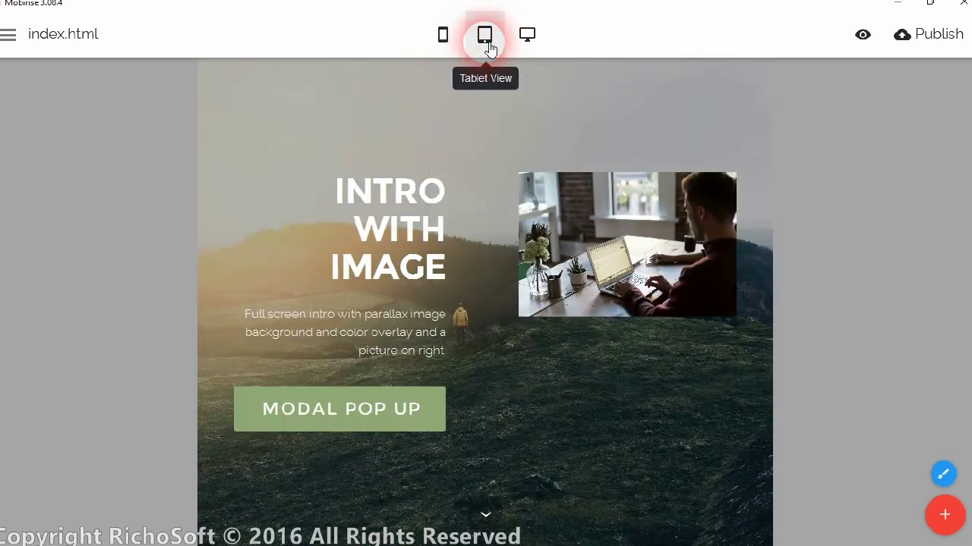
{"action": "left_click", "coordinate": [375, 400]}
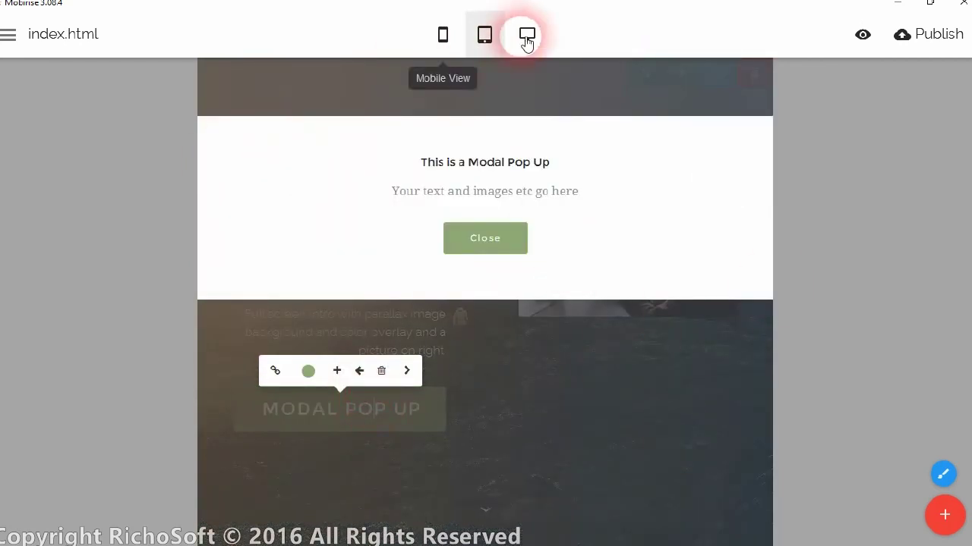
{"action": "left_click", "coordinate": [526, 34]}
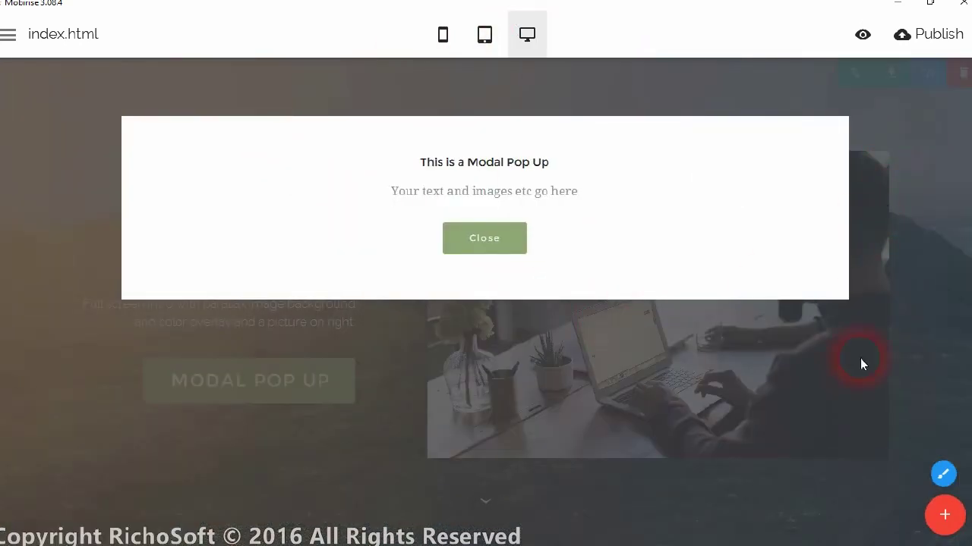
{"action": "left_click", "coordinate": [484, 237]}
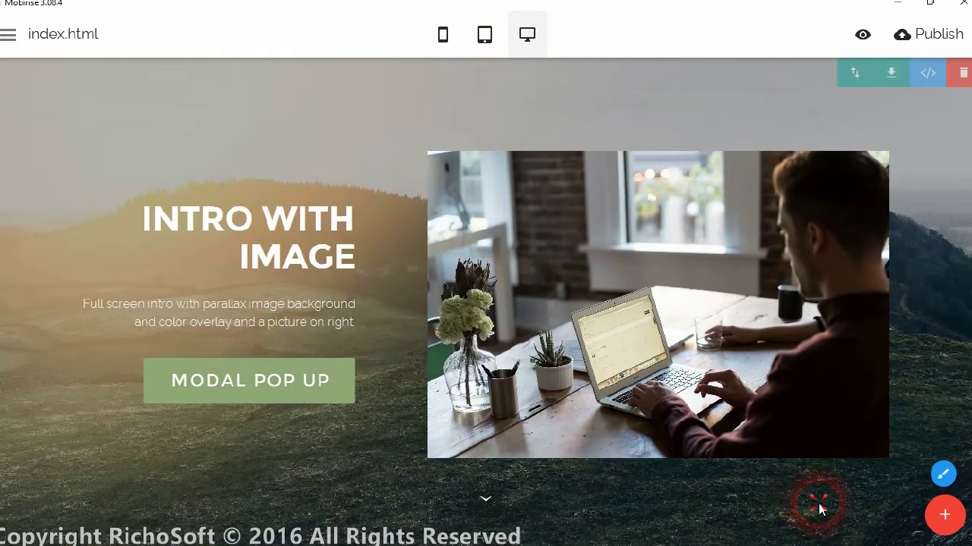
- Change the .donate-modal .modal-content border-radius from 30px to 0px and save
{"action": "left_click", "coordinate": [819, 503]}
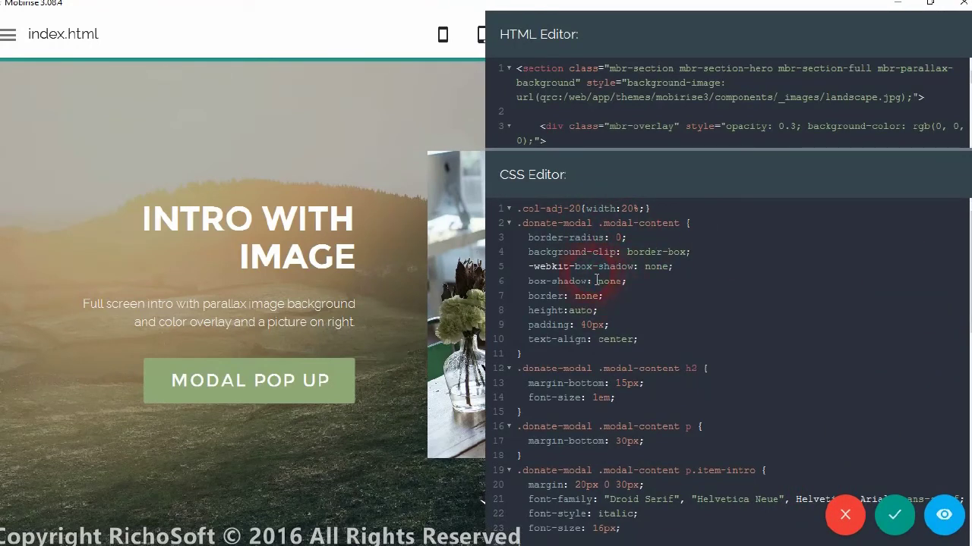
{"action": "double_click", "coordinate": [618, 239]}
{"action": "left_click", "coordinate": [894, 516]}
- Open and close the MODAL POP UP window to check its corners
{"action": "left_click", "coordinate": [246, 385]}
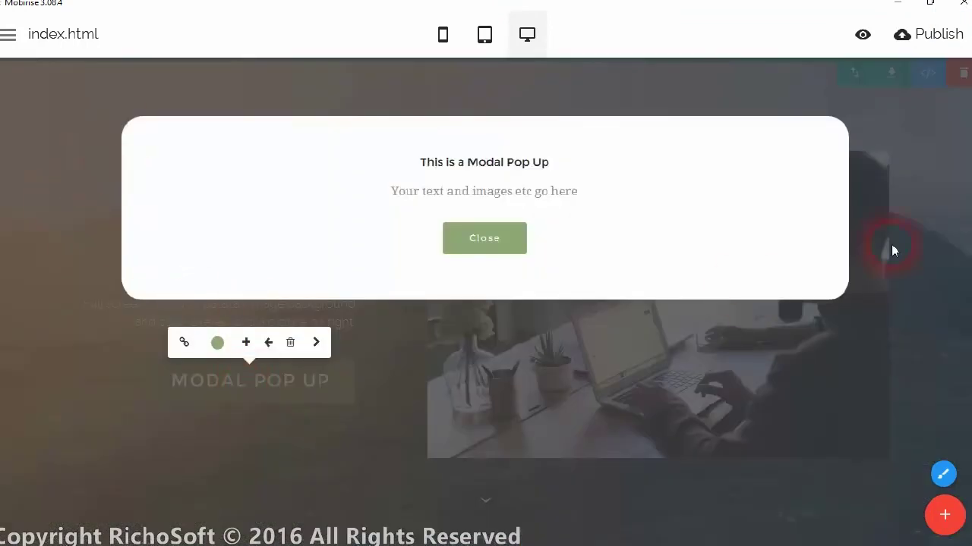
{"action": "left_click", "coordinate": [474, 235]}
{"action": "right_click", "coordinate": [740, 508]}
{"action": "left_click", "coordinate": [740, 509]}
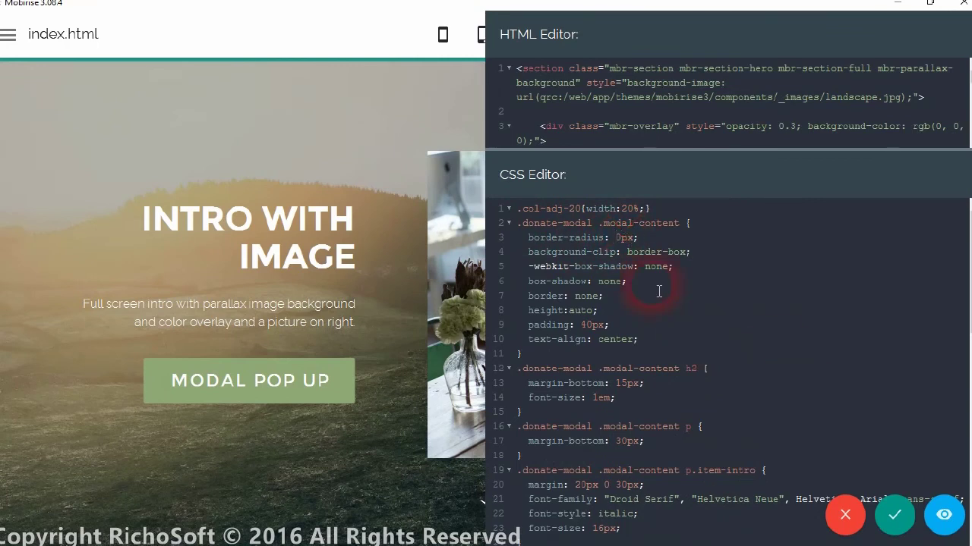
{"action": "scroll", "coordinate": [600, 359], "scroll_direction": "down", "scroll_amount": 2}
{"action": "scroll", "coordinate": [603, 372], "scroll_direction": "down", "scroll_amount": 2}
{"action": "scroll", "coordinate": [609, 388], "scroll_direction": "down", "scroll_amount": 2}
{"action": "scroll", "coordinate": [609, 388], "scroll_direction": "down", "scroll_amount": 4}
{"action": "scroll", "coordinate": [612, 391], "scroll_direction": "down", "scroll_amount": 2}
{"action": "scroll", "coordinate": [614, 392], "scroll_direction": "down", "scroll_amount": 1}
{"action": "scroll", "coordinate": [616, 395], "scroll_direction": "down", "scroll_amount": 1}
{"action": "scroll", "coordinate": [616, 395], "scroll_direction": "down", "scroll_amount": 1}
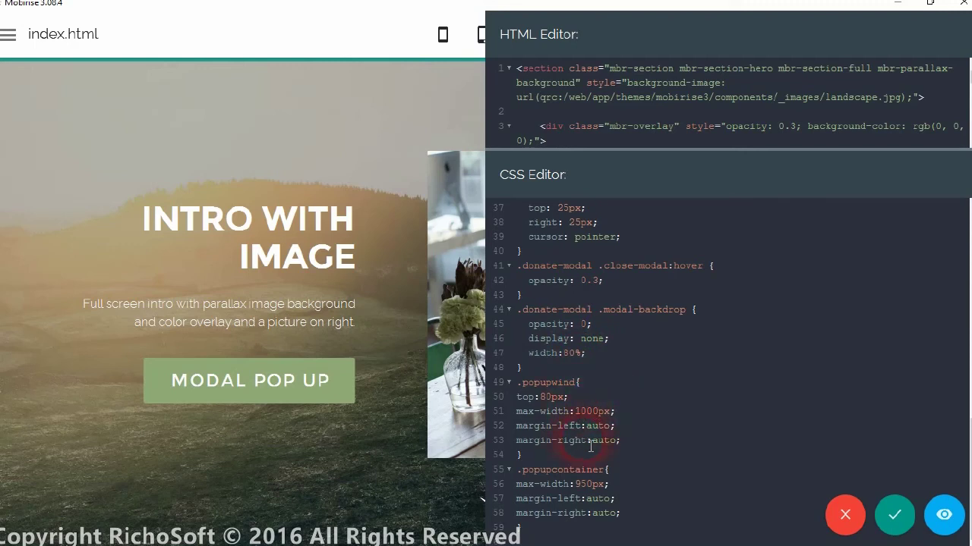
{"action": "scroll", "coordinate": [591, 446], "scroll_direction": "up", "scroll_amount": 2}
{"action": "scroll", "coordinate": [593, 421], "scroll_direction": "up", "scroll_amount": 3}
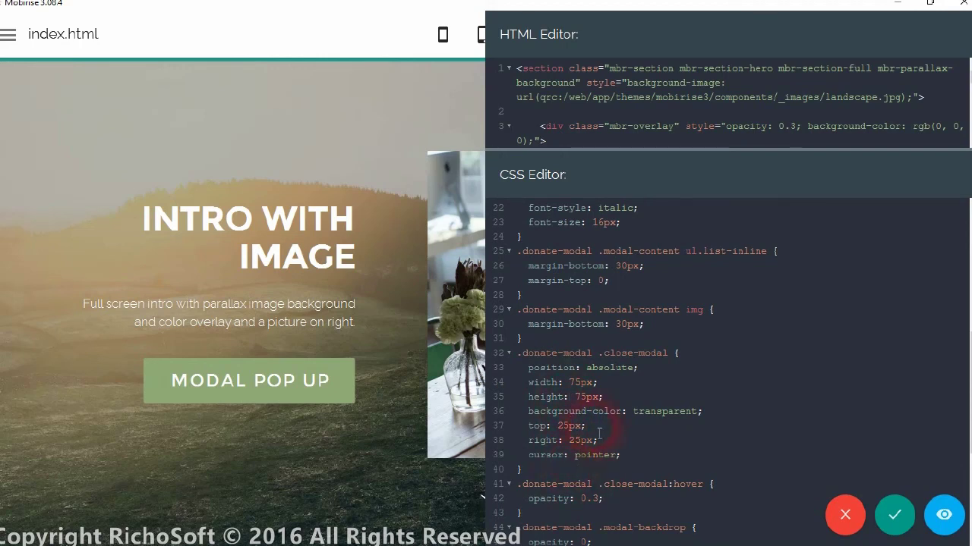
{"action": "scroll", "coordinate": [638, 255], "scroll_direction": "up", "scroll_amount": 1}
{"action": "scroll", "coordinate": [668, 262], "scroll_direction": "up", "scroll_amount": 4}
{"action": "scroll", "coordinate": [672, 273], "scroll_direction": "up", "scroll_amount": 2}
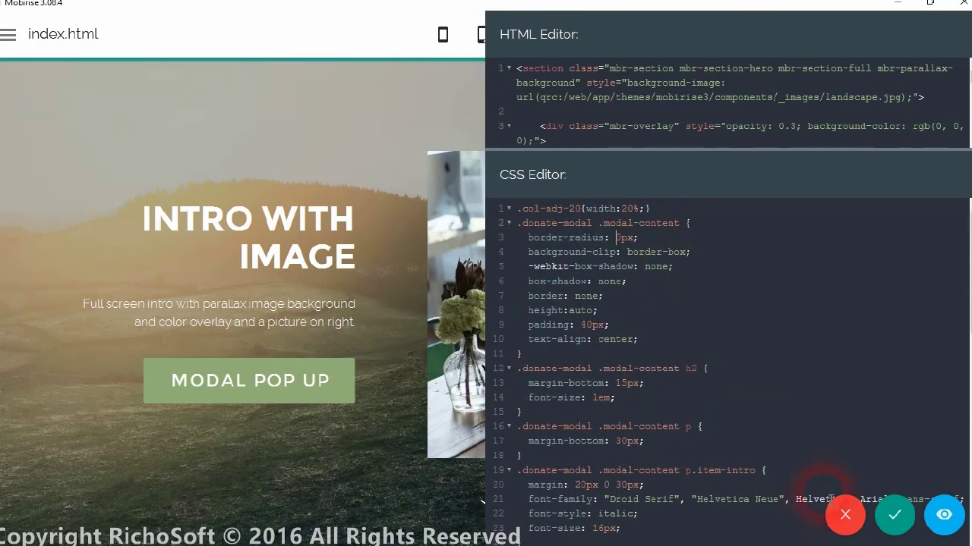
{"action": "left_click", "coordinate": [894, 515]}
{"action": "left_click", "coordinate": [273, 379]}
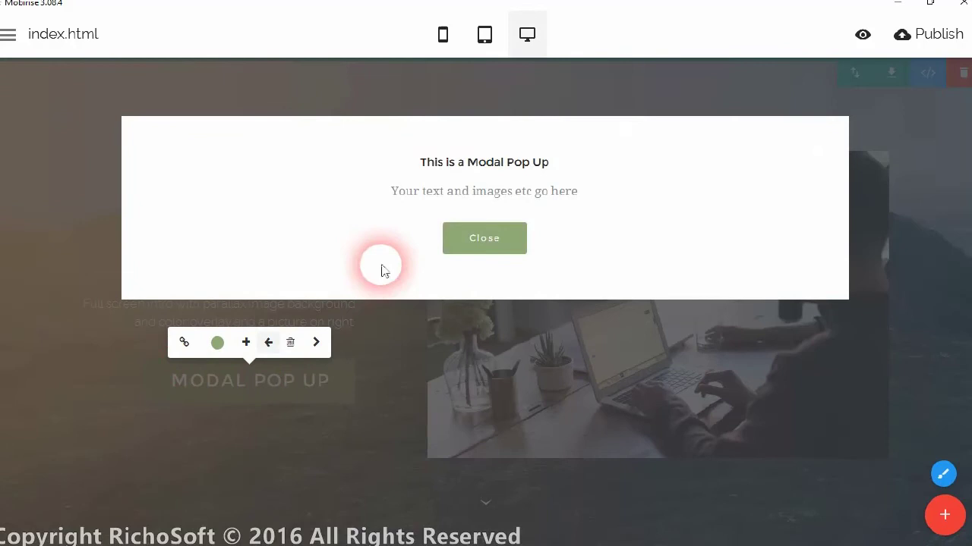
{"action": "left_click", "coordinate": [501, 232]}
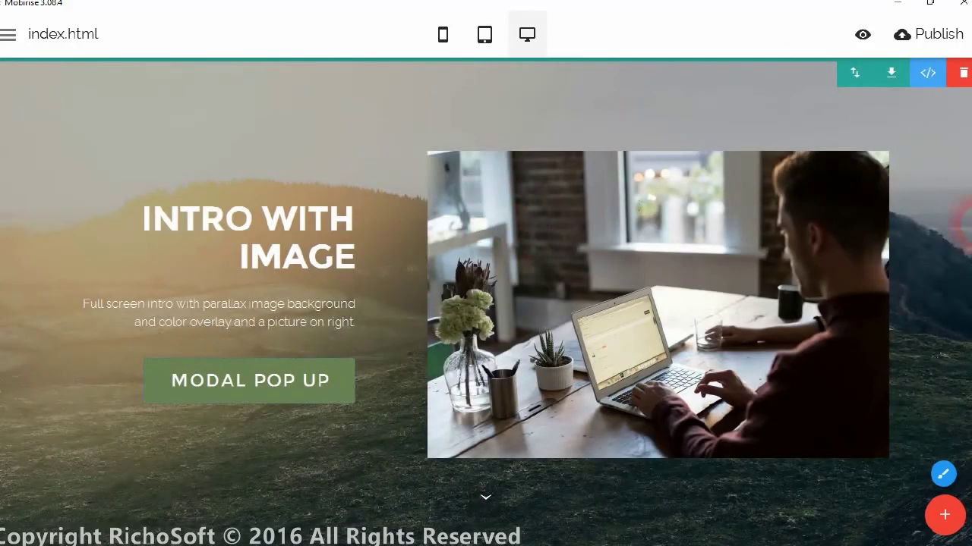